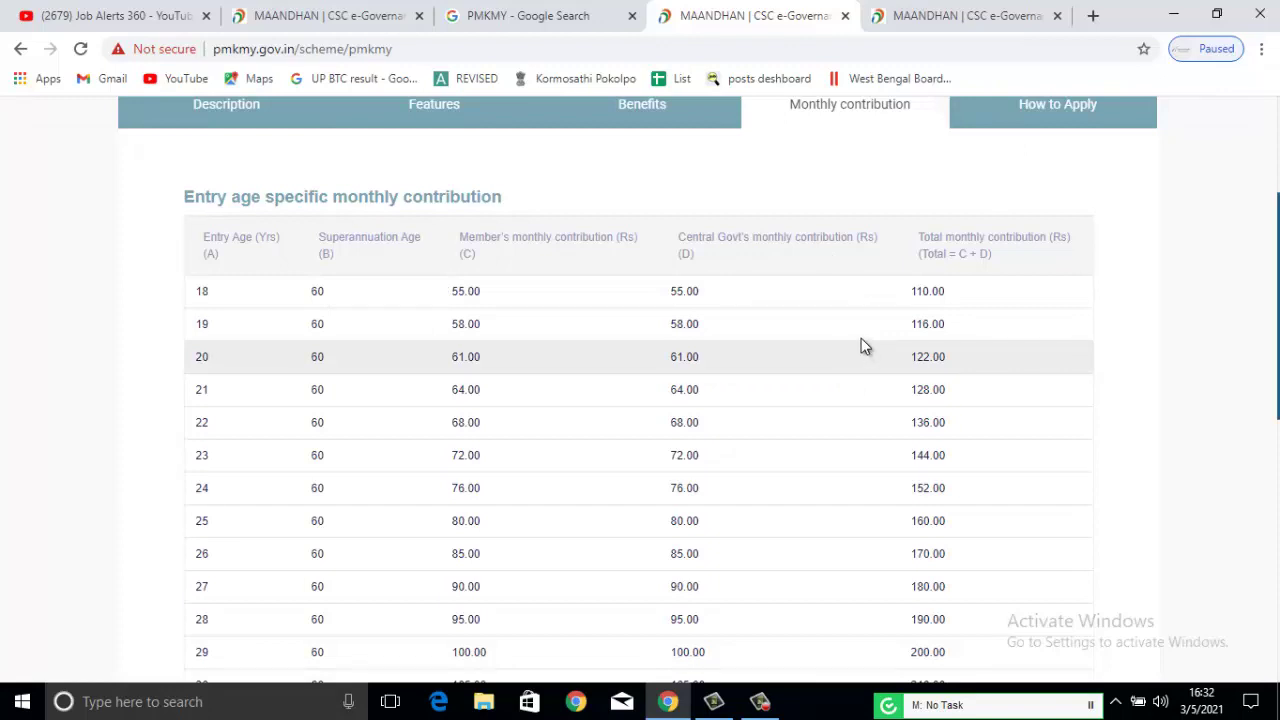
Examine the entry age specific monthly contribution table of the scheme for ages 18 to 40.
scroll(859, 340, down, 4)
scroll(859, 337, down, 3)
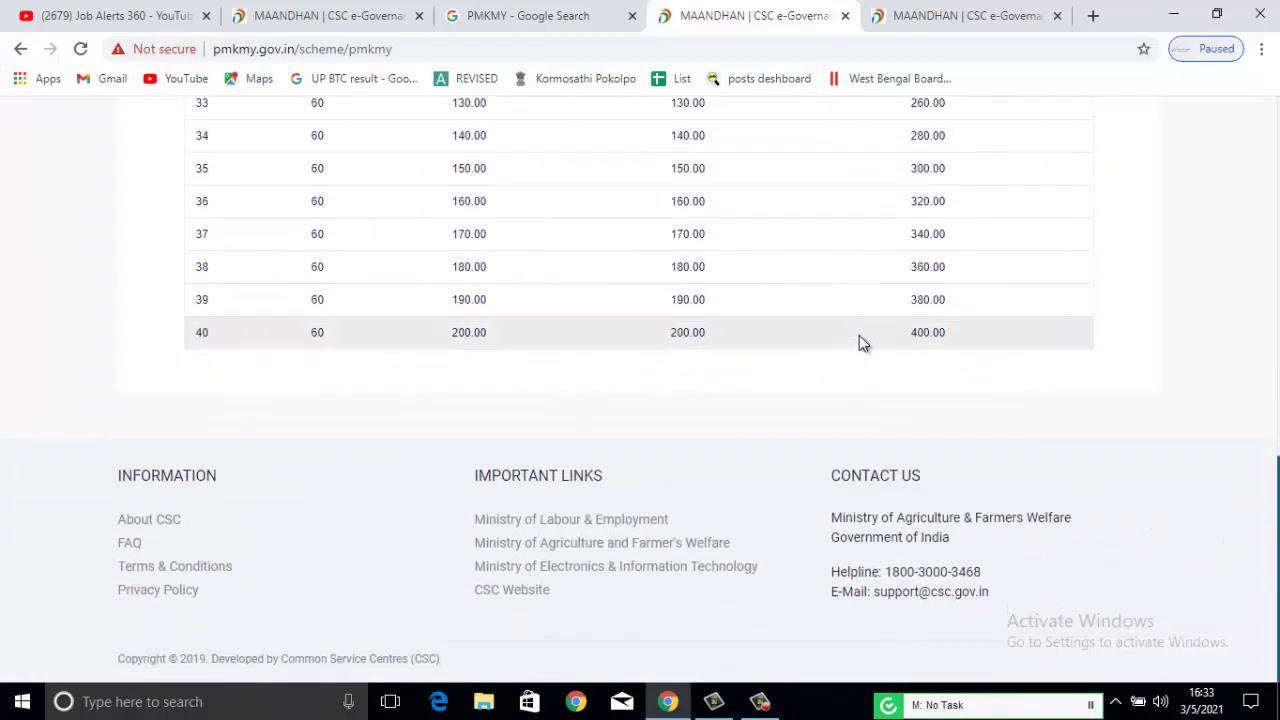
scroll(859, 337, up, 8)
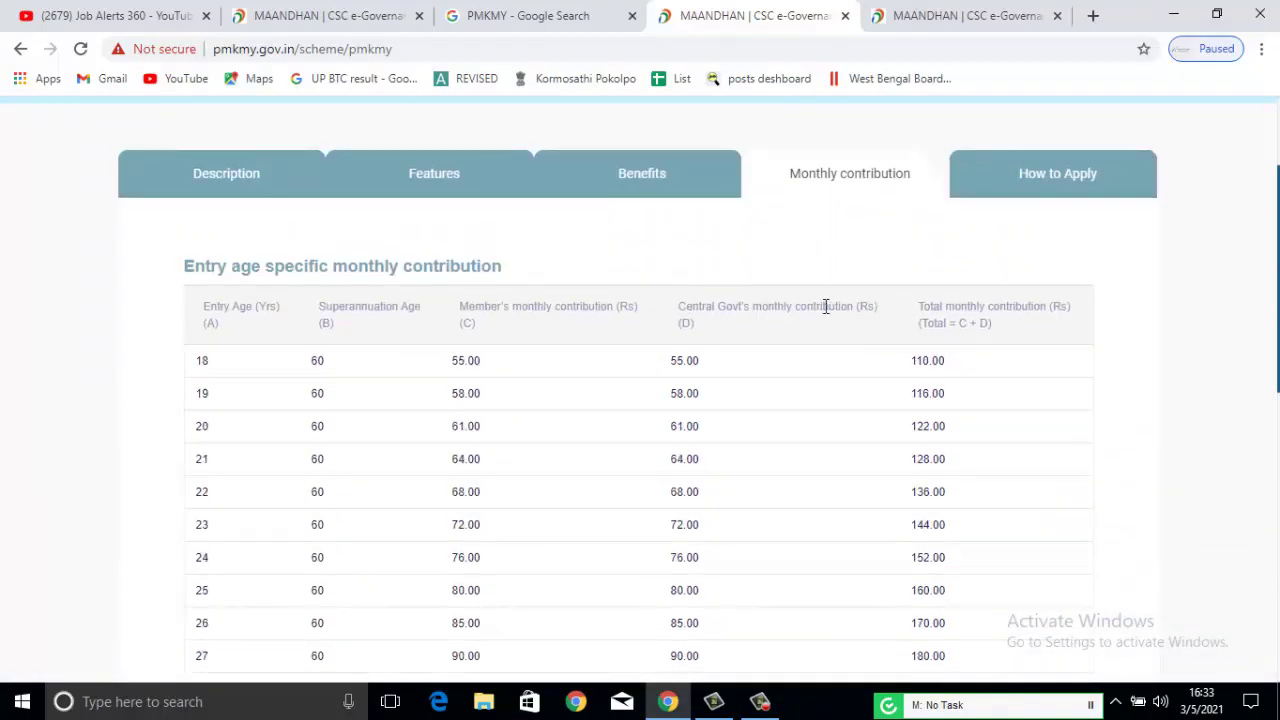
scroll(370, 268, up, 2)
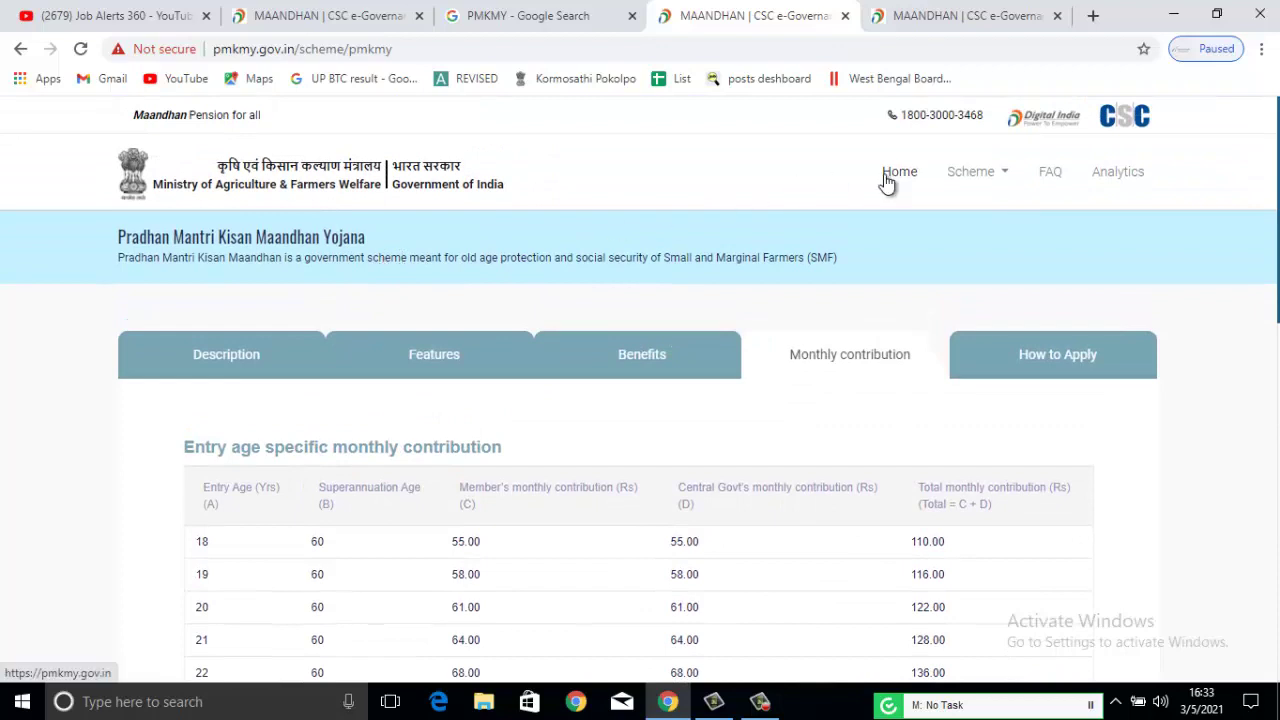
Start the online application from the Pradhan Mantri Kisan Maandhan Yojana home page.
click(285, 15)
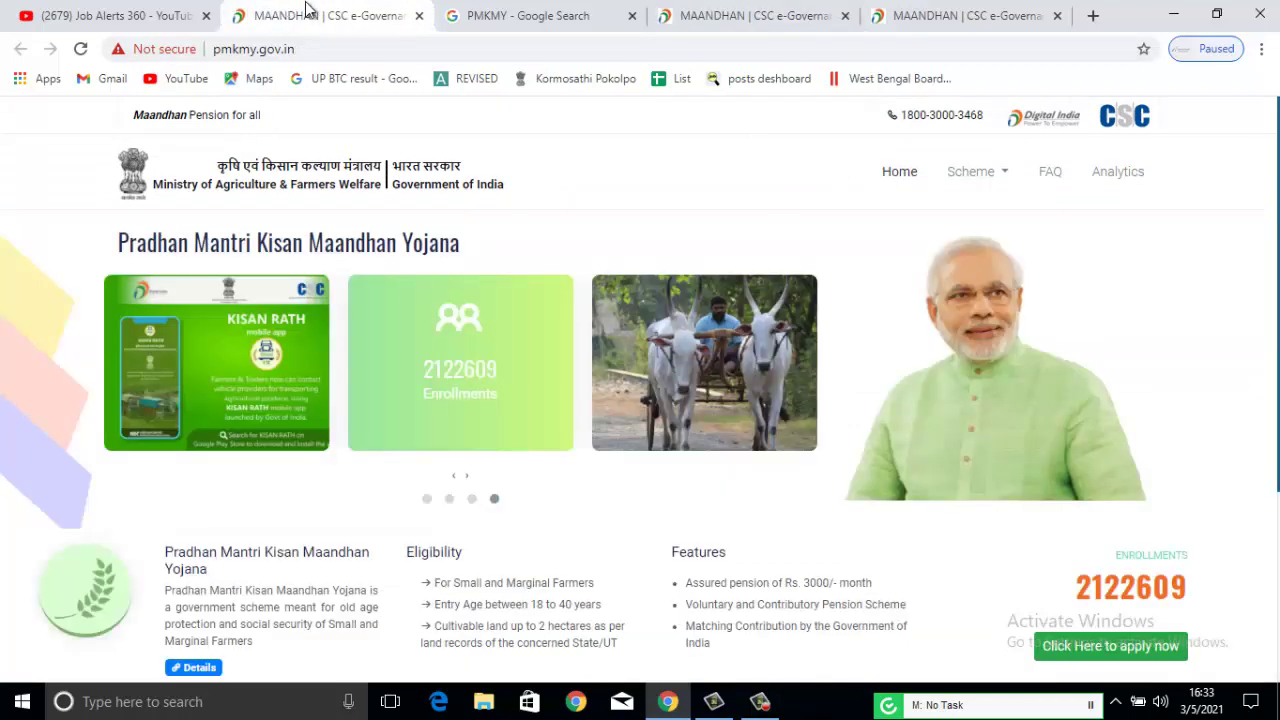
scroll(957, 316, down, 1)
scroll(1017, 383, up, 1)
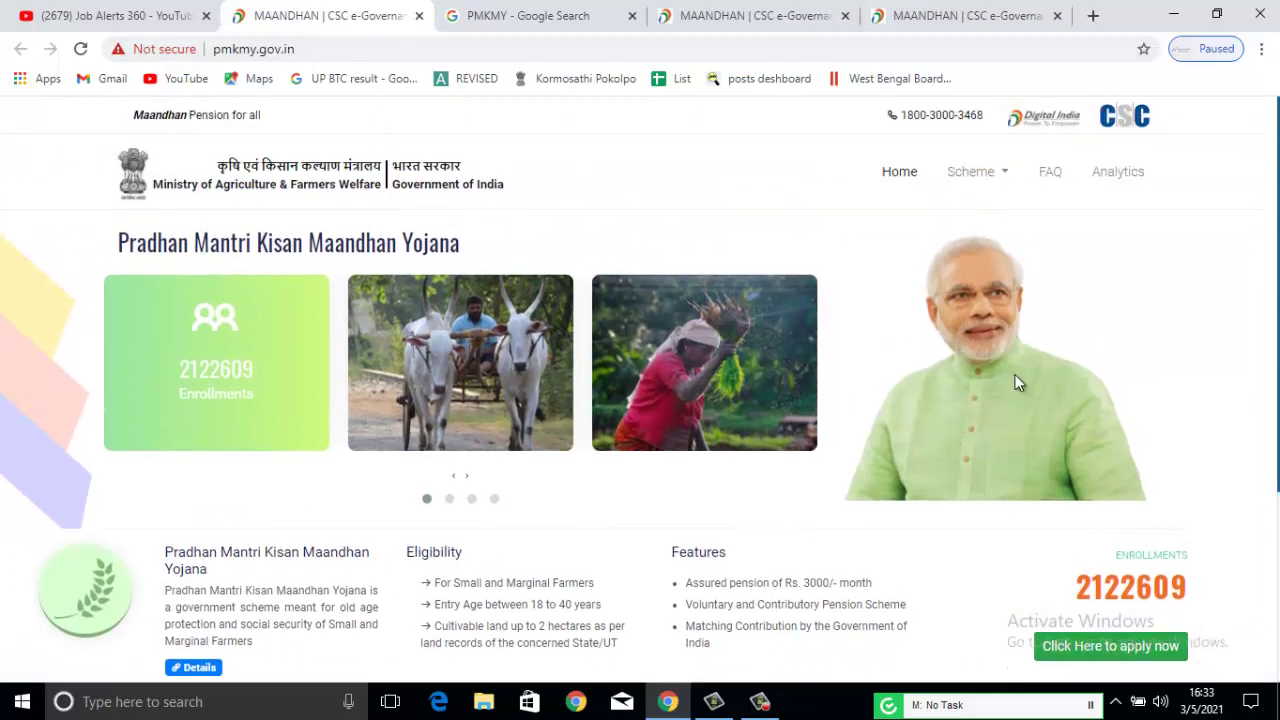
scroll(1068, 637, down, 1)
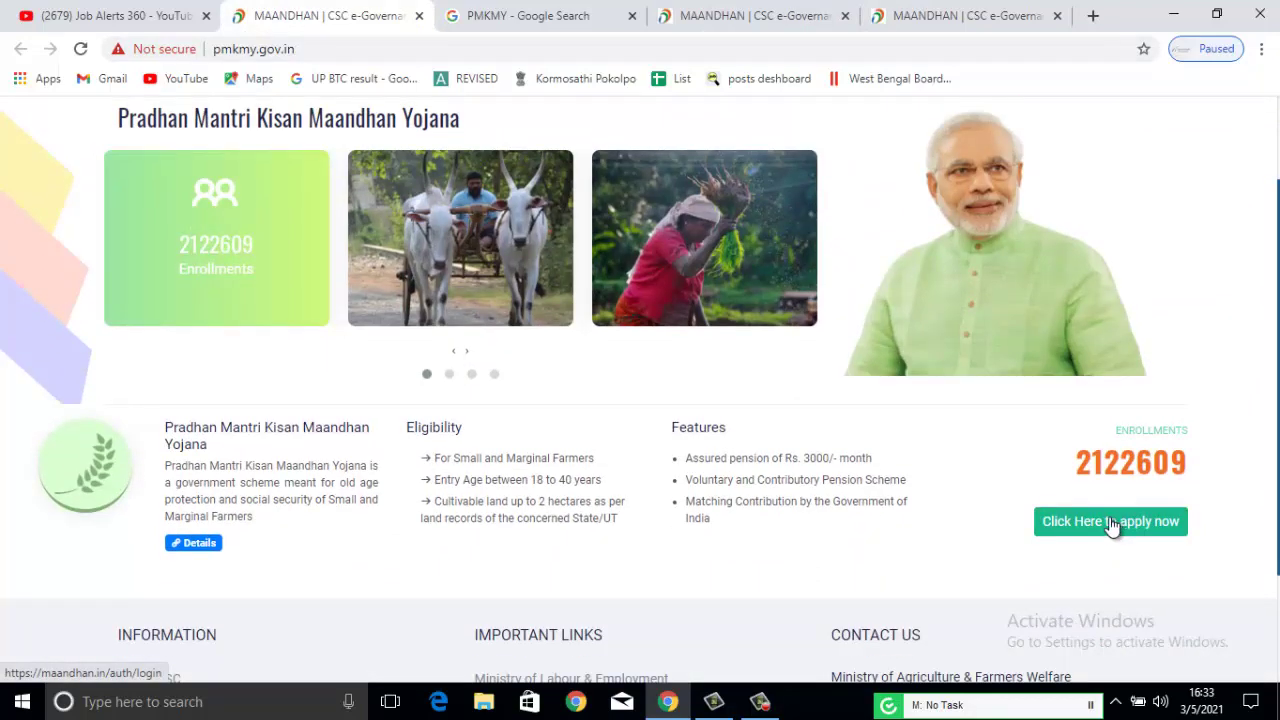
click(699, 18)
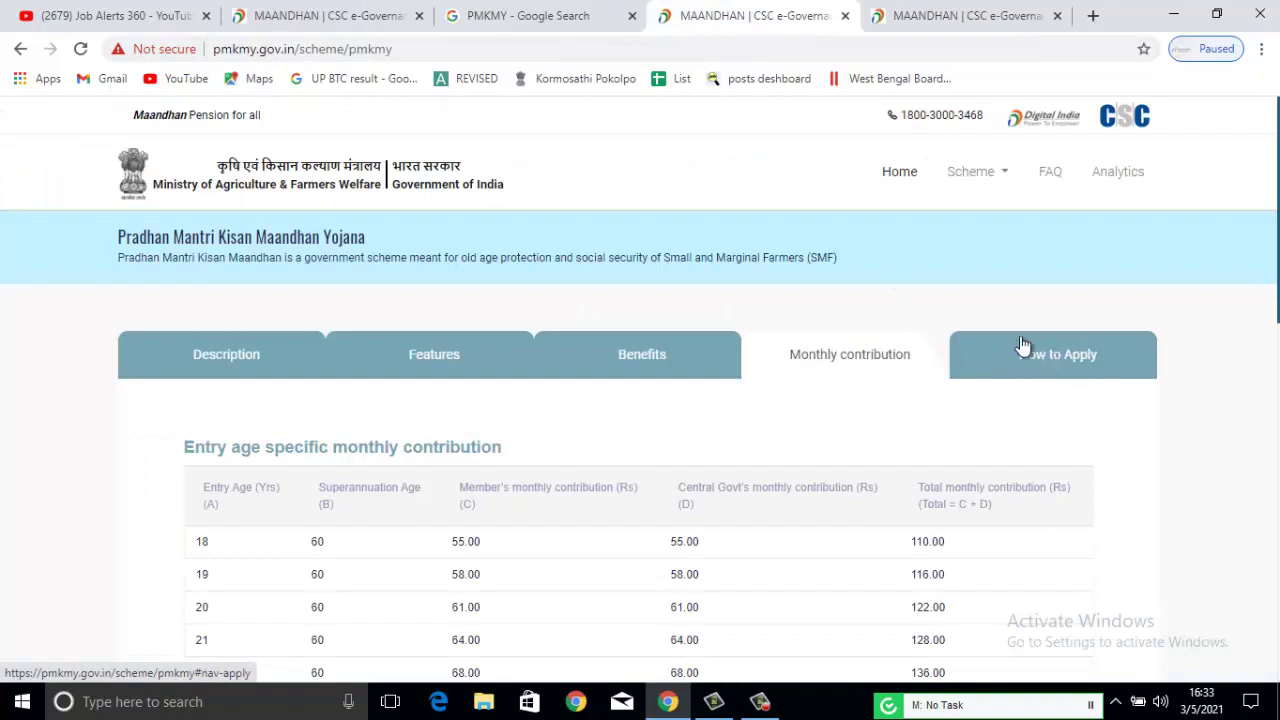
click(309, 10)
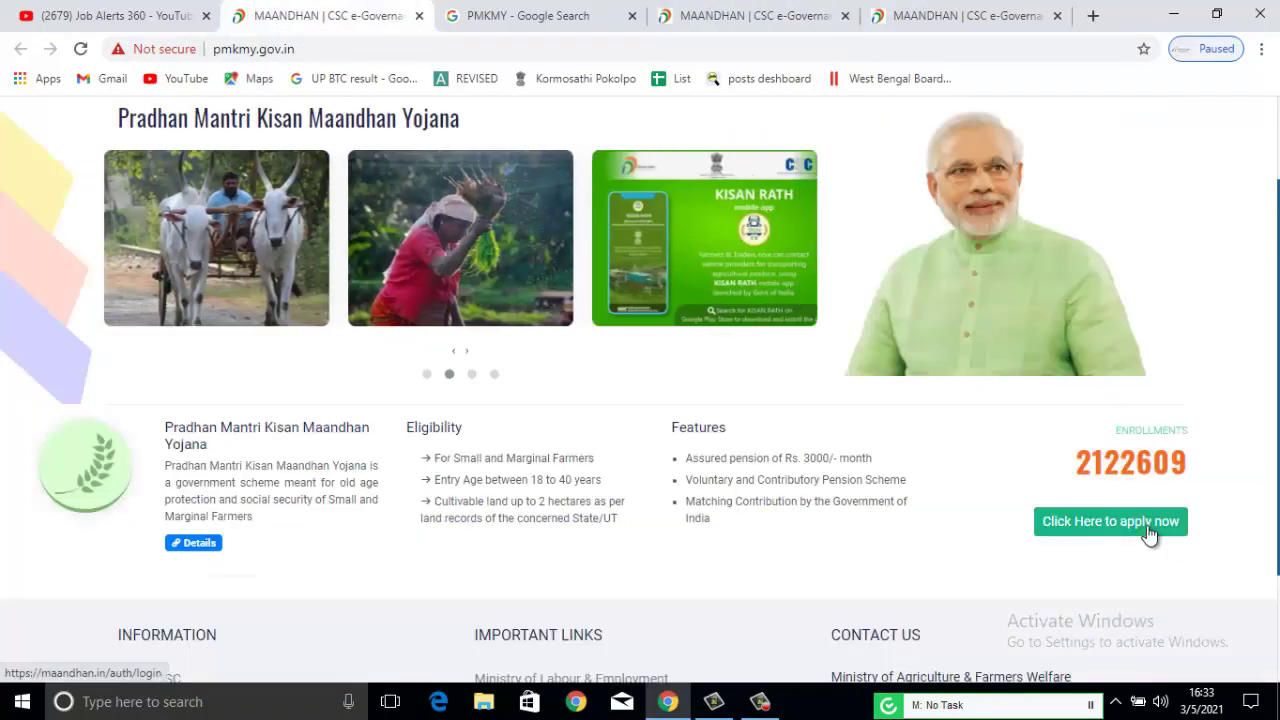
click(1149, 533)
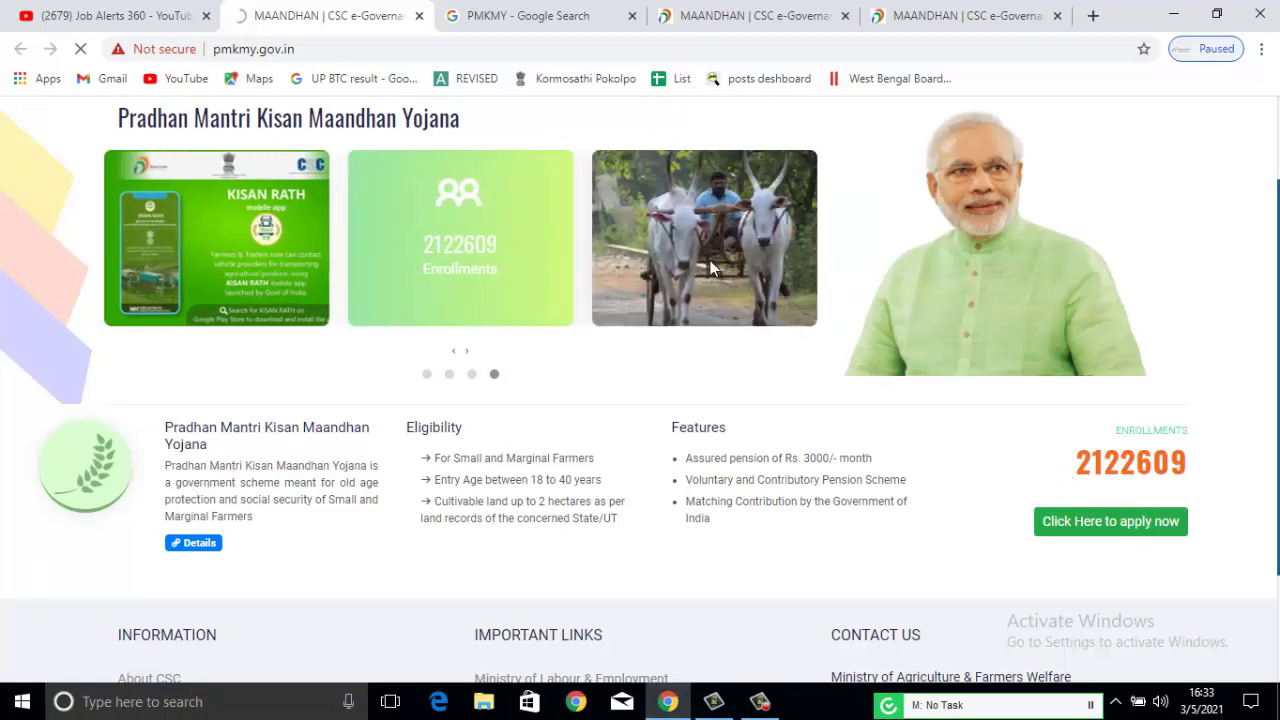
Read the How to Apply steps and enrolment prerequisites on the scheme details page.
click(728, 15)
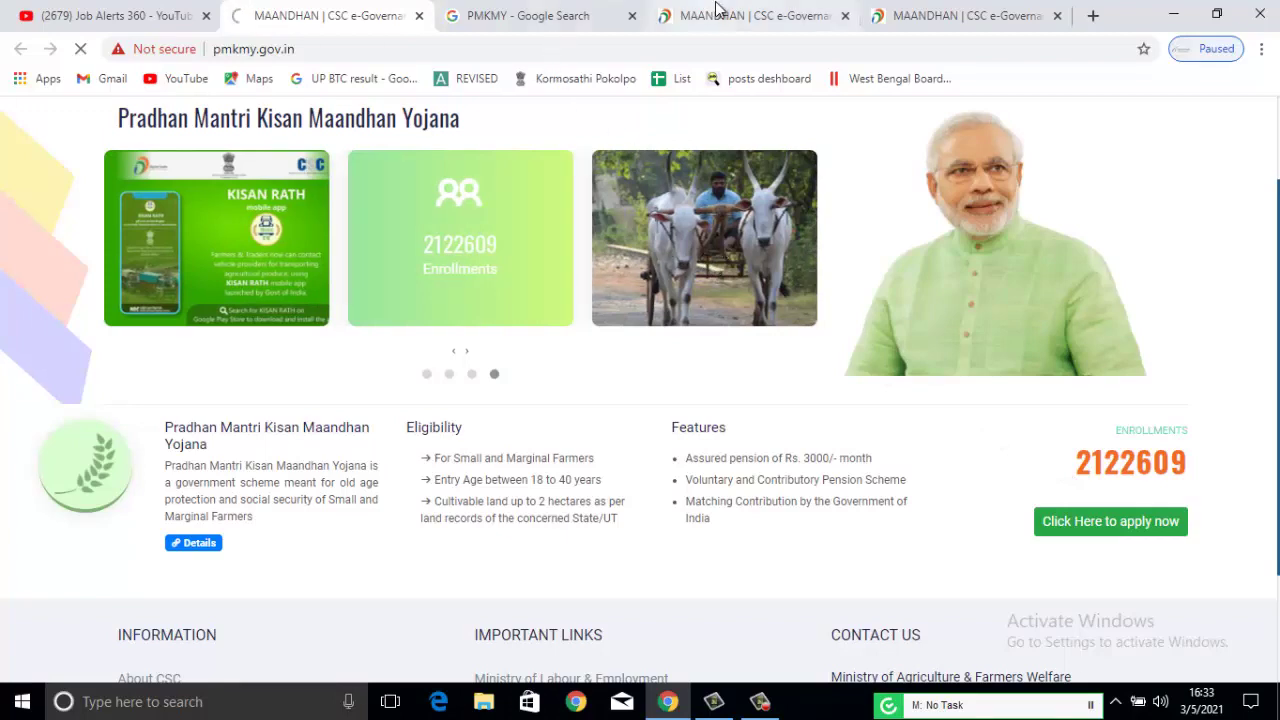
click(1037, 372)
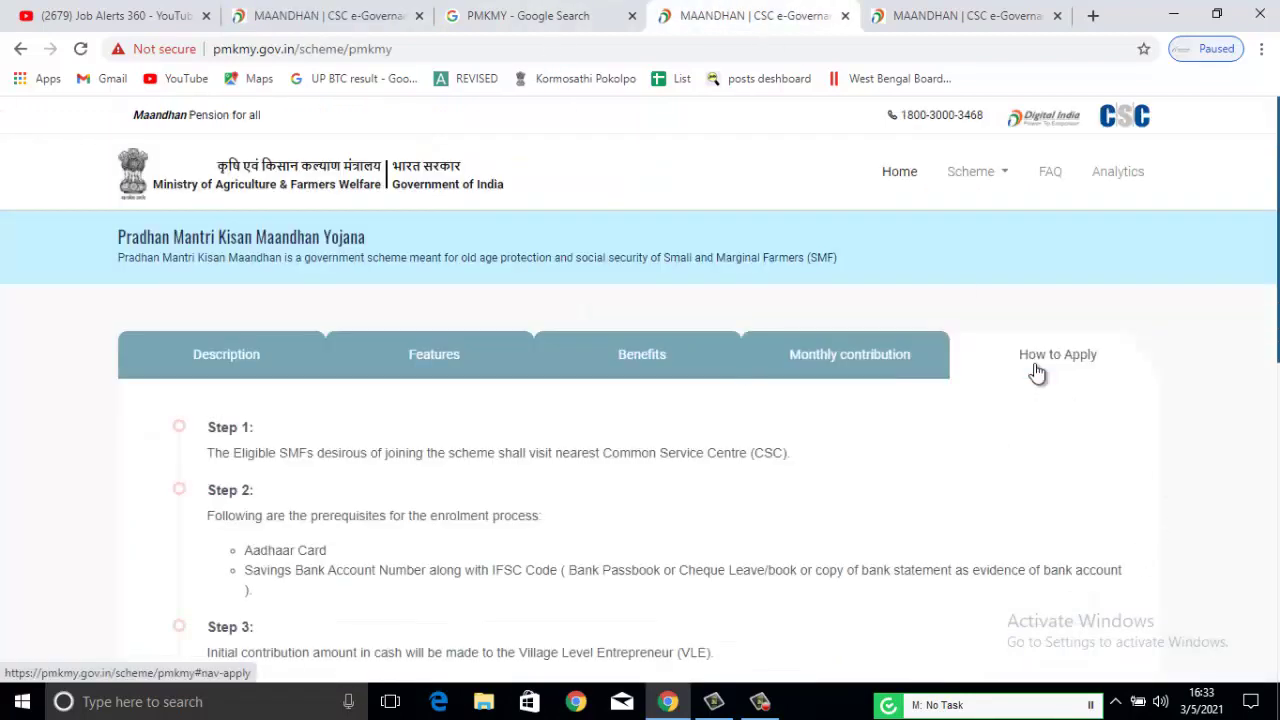
scroll(1036, 378, down, 4)
scroll(1033, 382, down, 2)
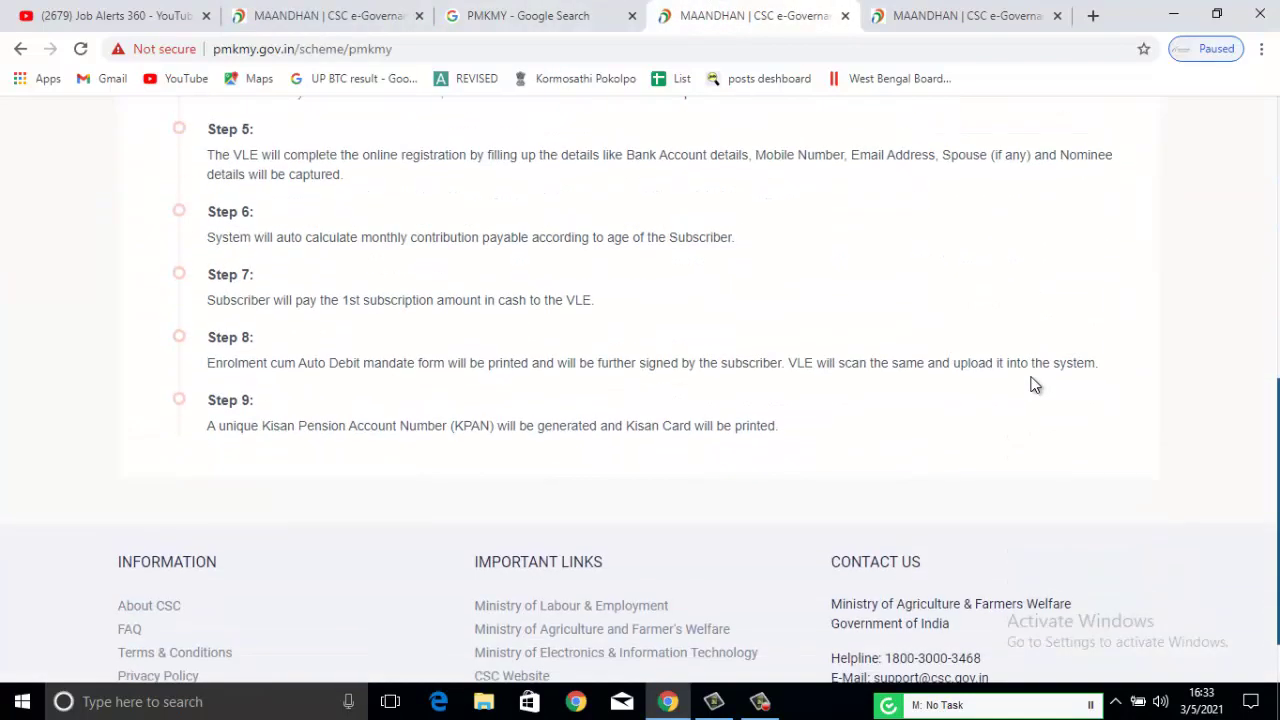
scroll(1031, 380, up, 4)
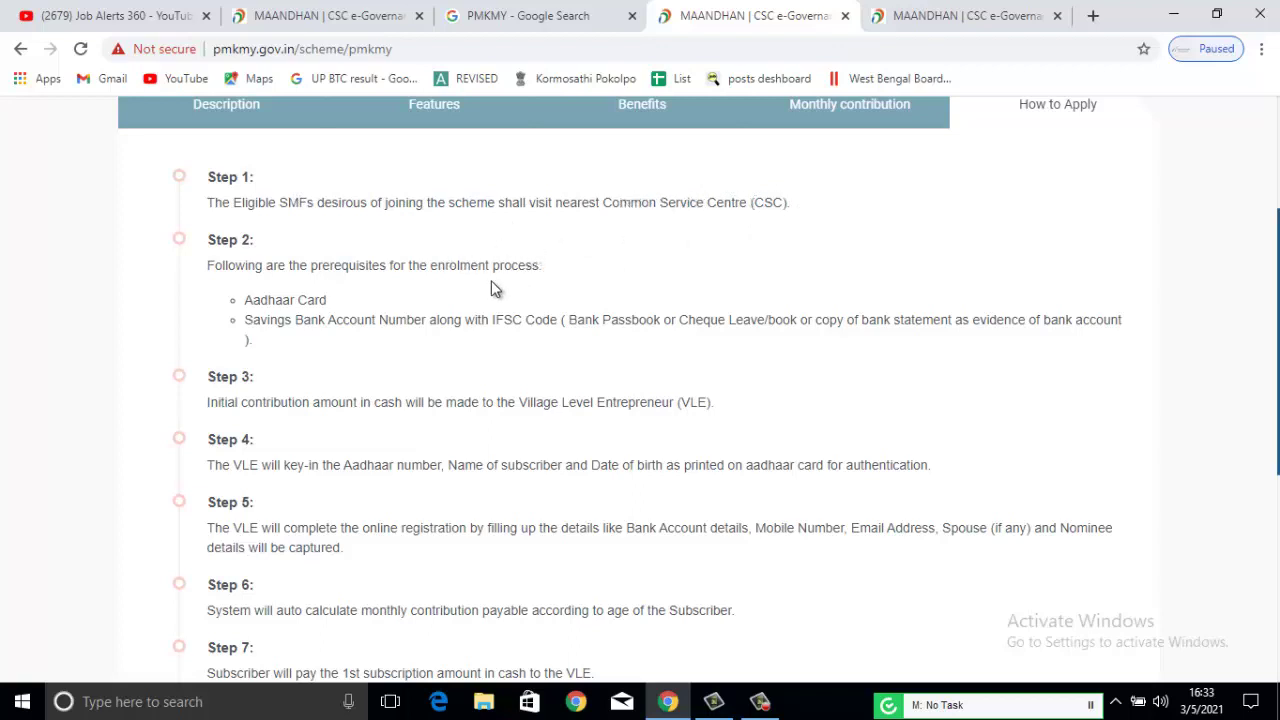
Open the Pradhan Mantri Kisan Maandhan Yojana enrollment form from the Maandhan dashboard.
click(340, 14)
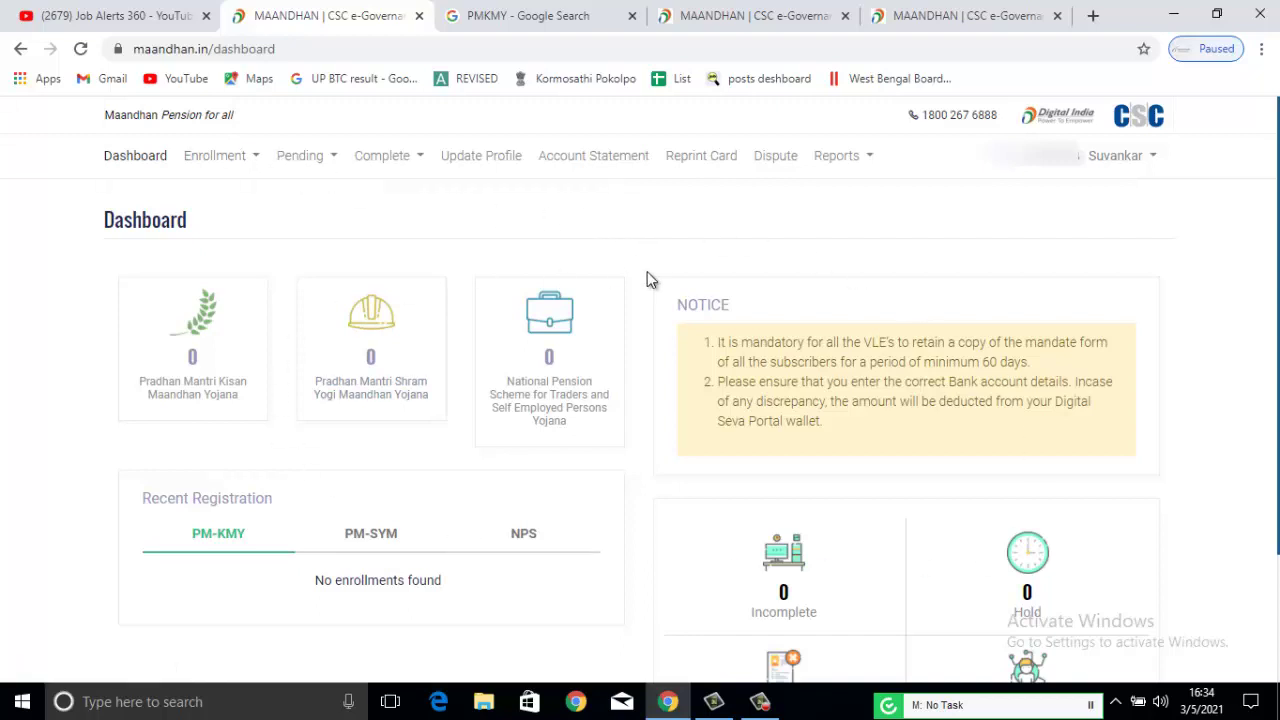
click(243, 166)
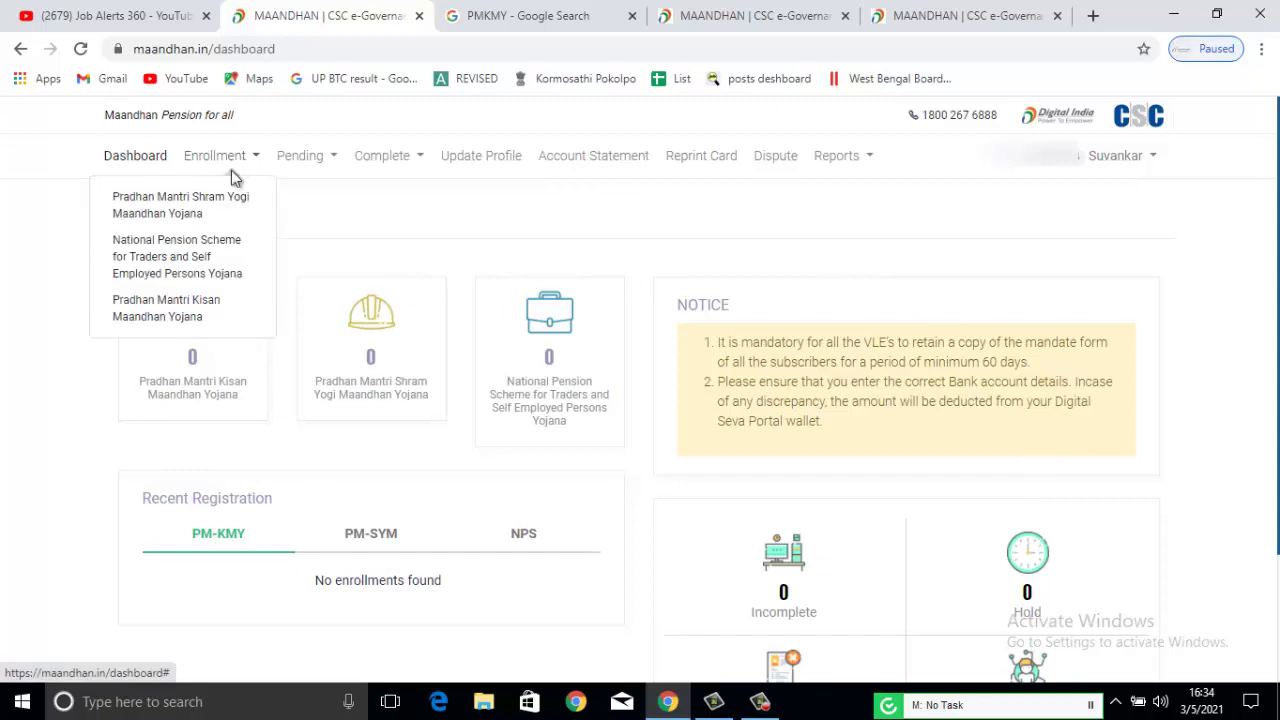
click(226, 306)
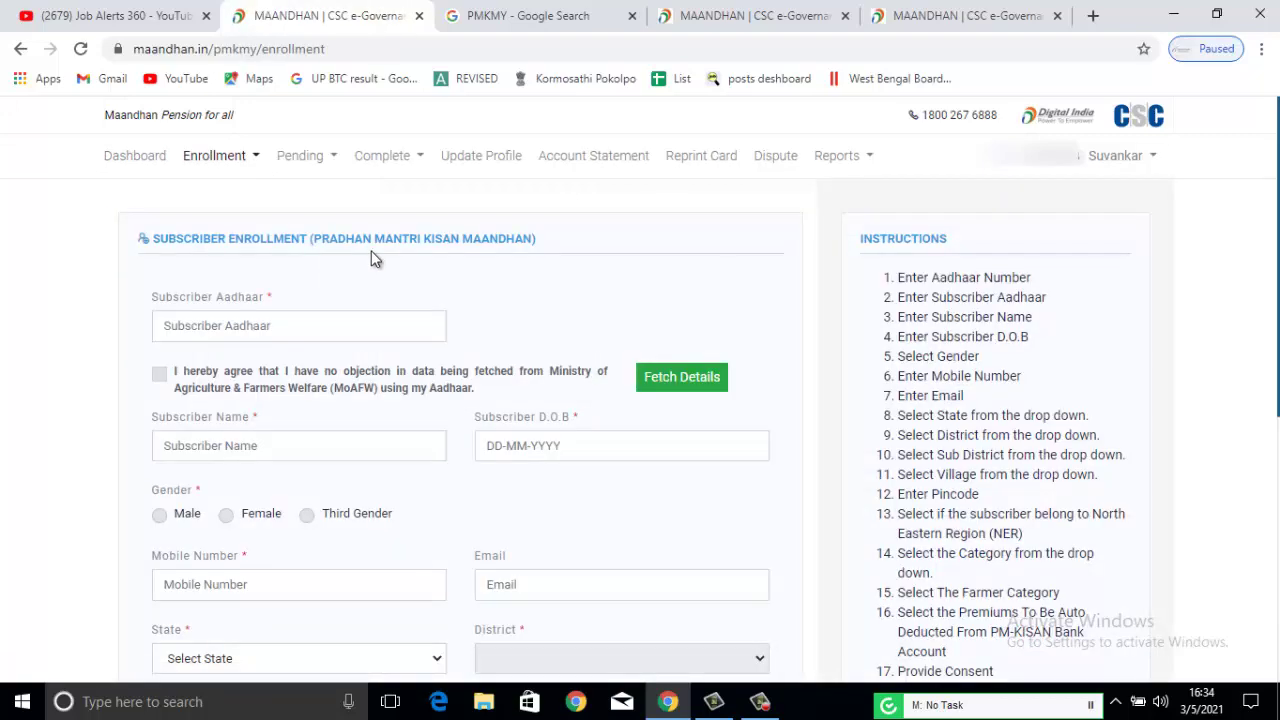
Give consent on the enrollment form for data to be fetched from the Ministry of Agriculture & Farmers Welfare using Aadhaar.
scroll(371, 258, down, 3)
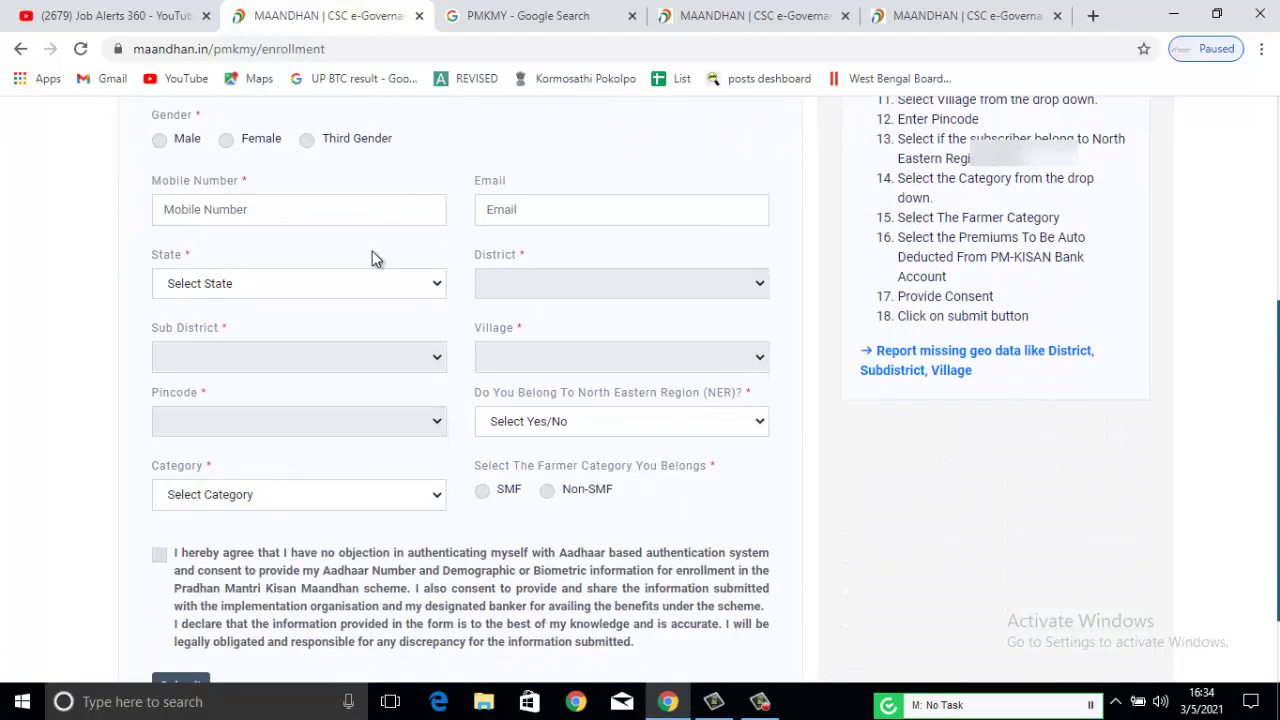
scroll(371, 258, up, 1)
scroll(350, 265, up, 3)
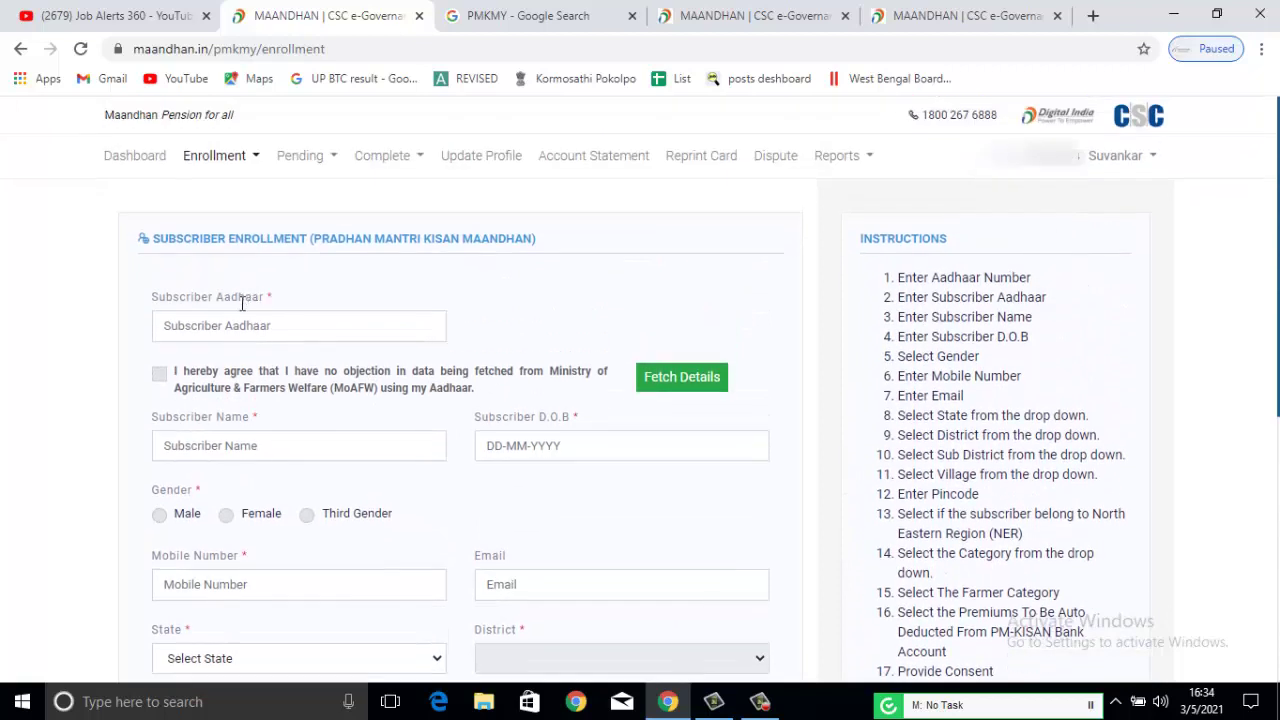
click(224, 315)
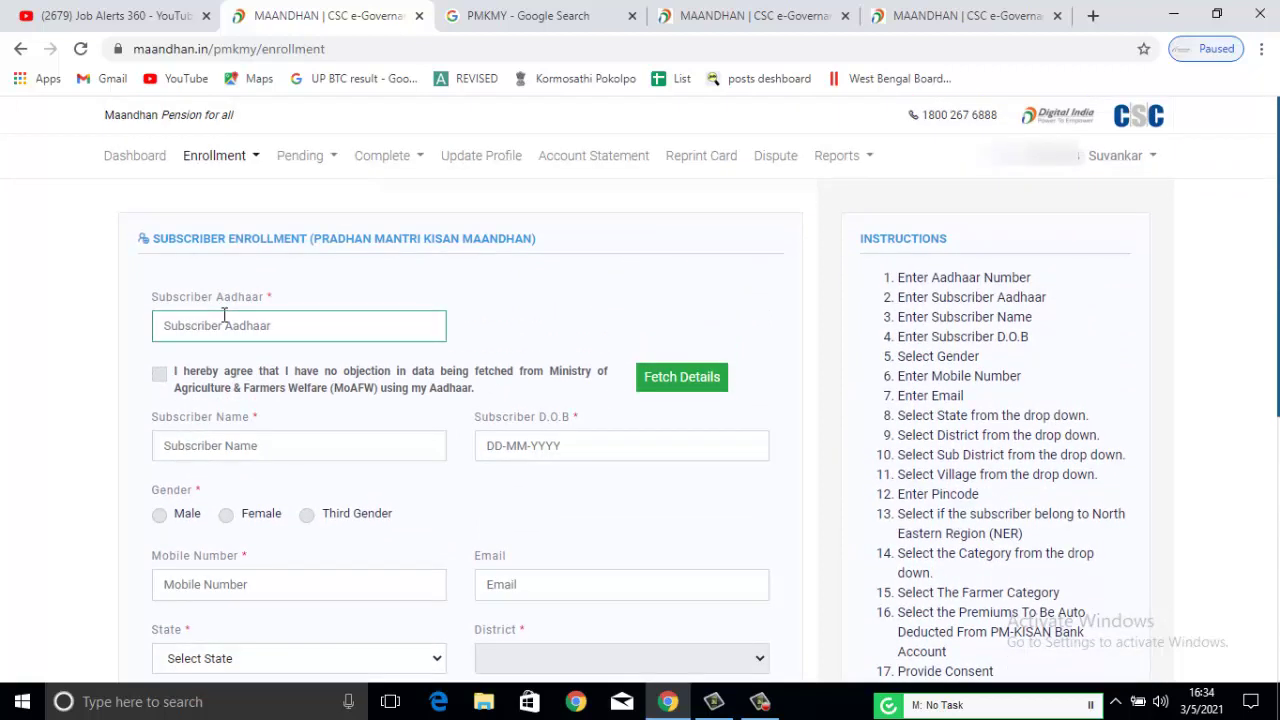
click(186, 292)
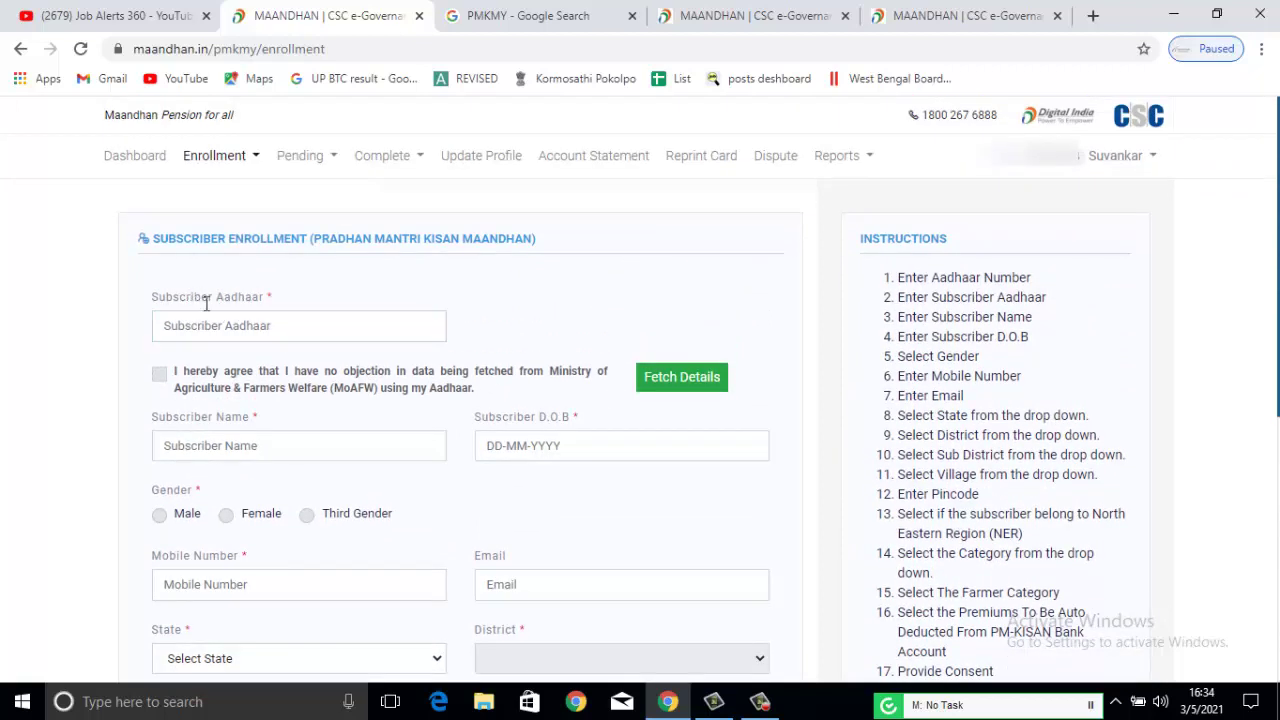
click(160, 376)
Go through the subscriber name, date of birth and mobile number fields of the enrollment form.
click(300, 442)
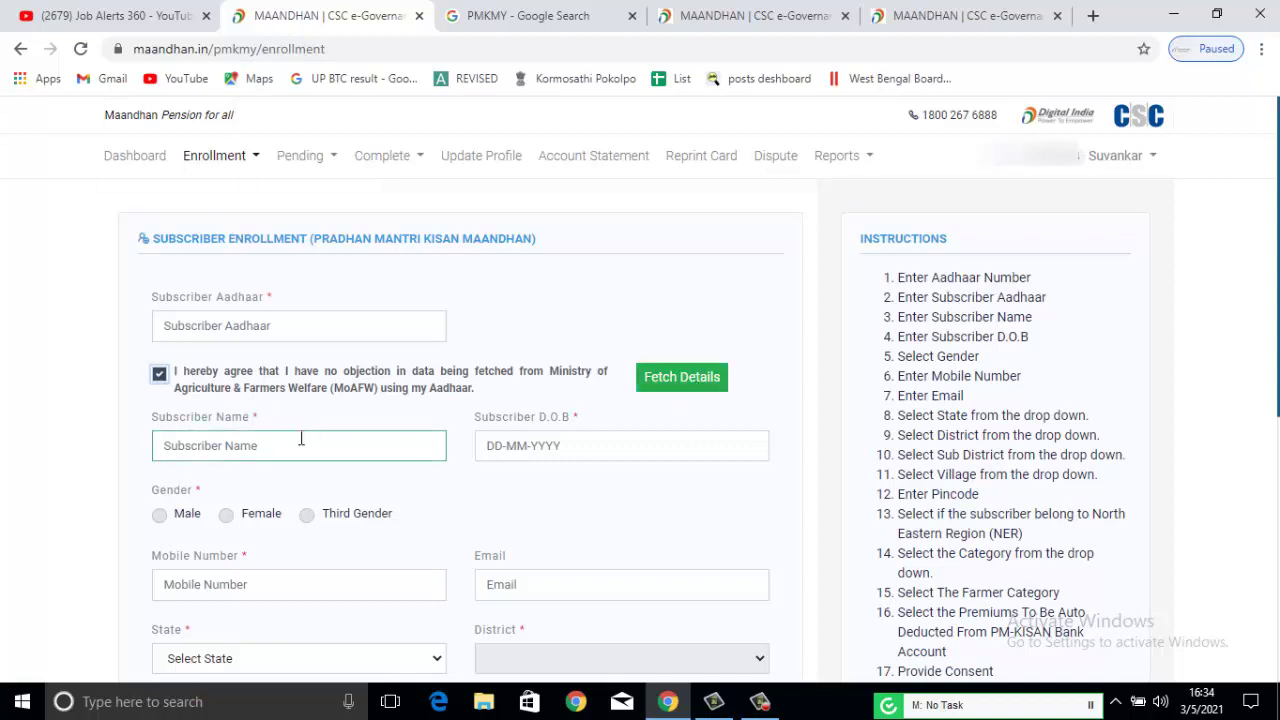
click(489, 440)
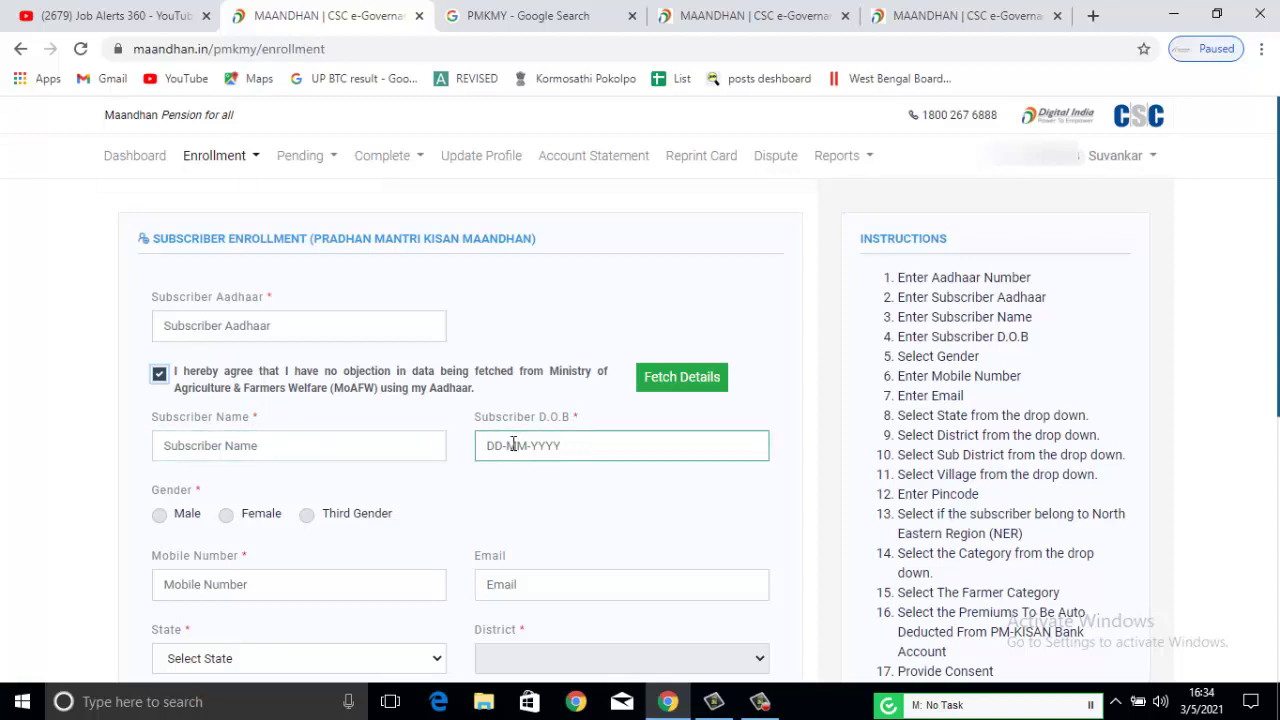
click(234, 467)
scroll(240, 460, down, 3)
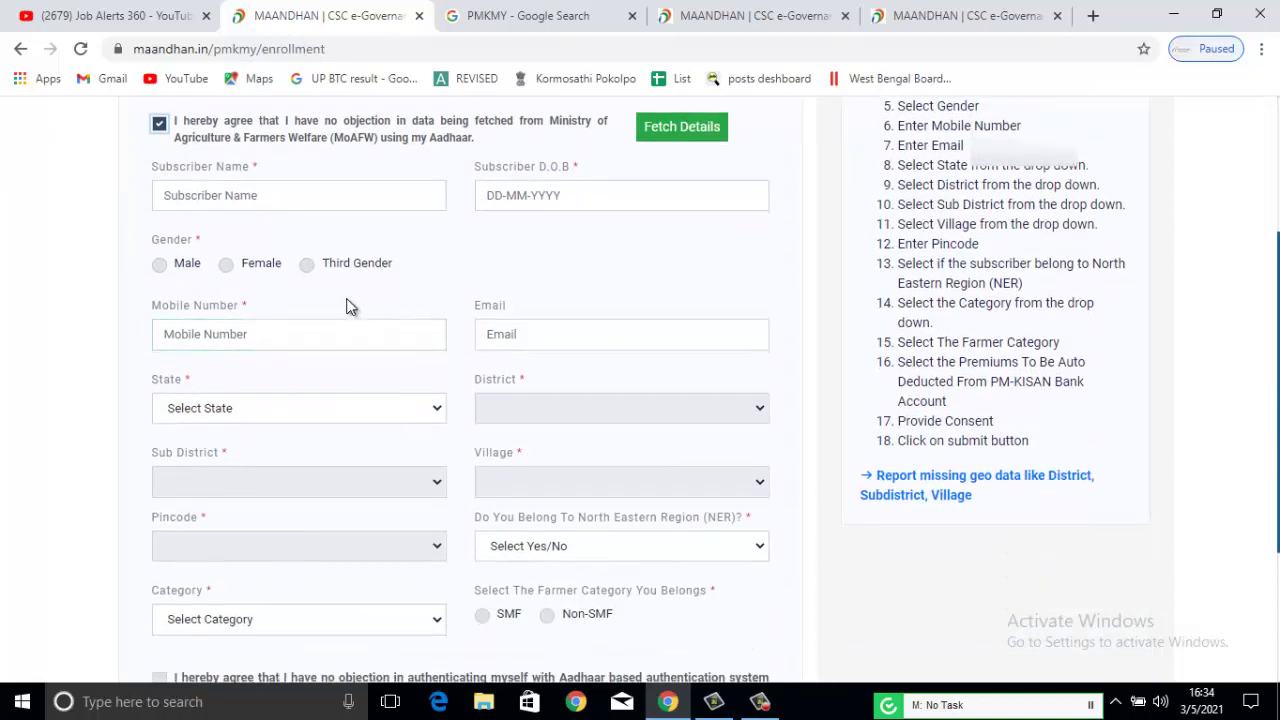
click(286, 331)
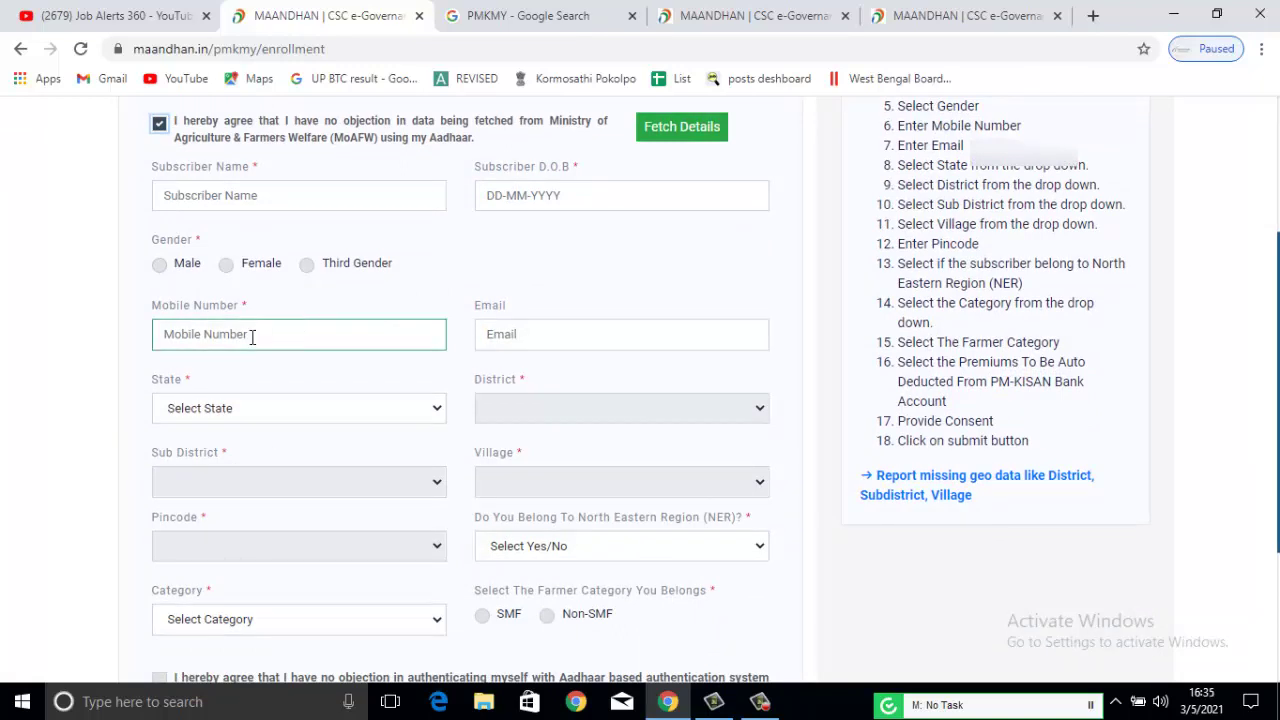
Set the subscriber's state to West Bengal and the district to Jalpaiguri.
click(305, 405)
scroll(286, 366, down, 3)
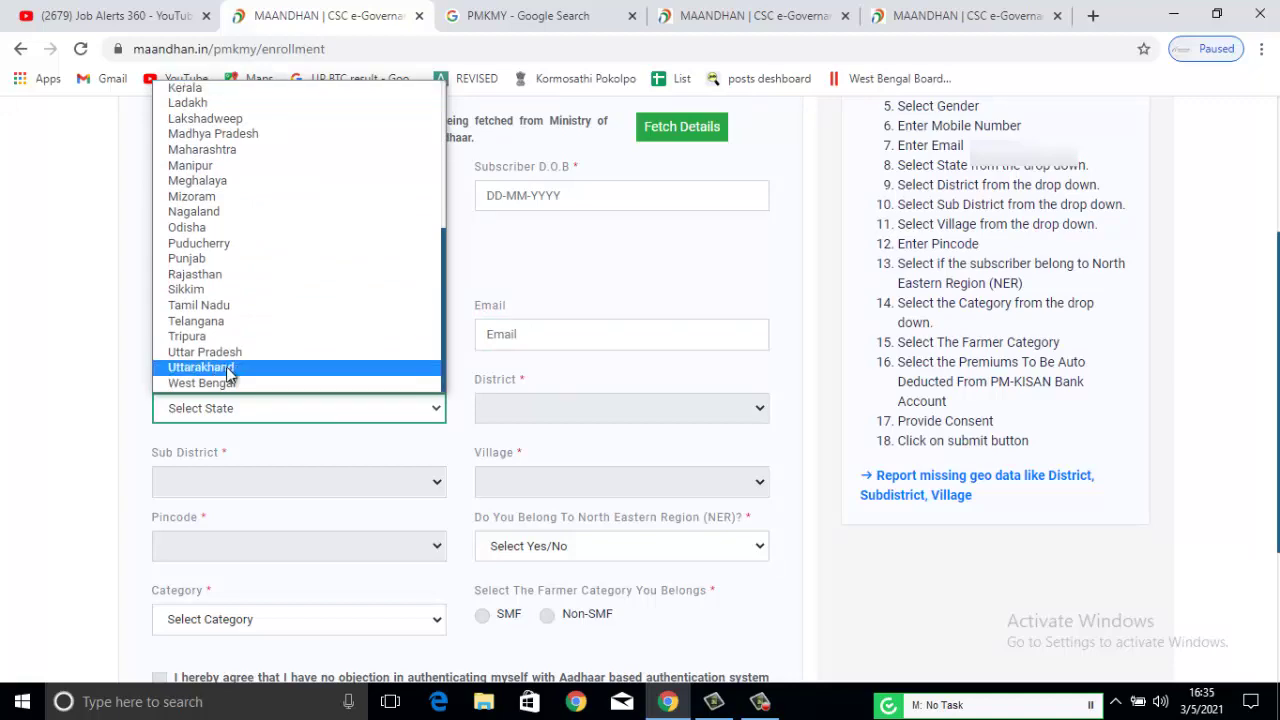
click(211, 383)
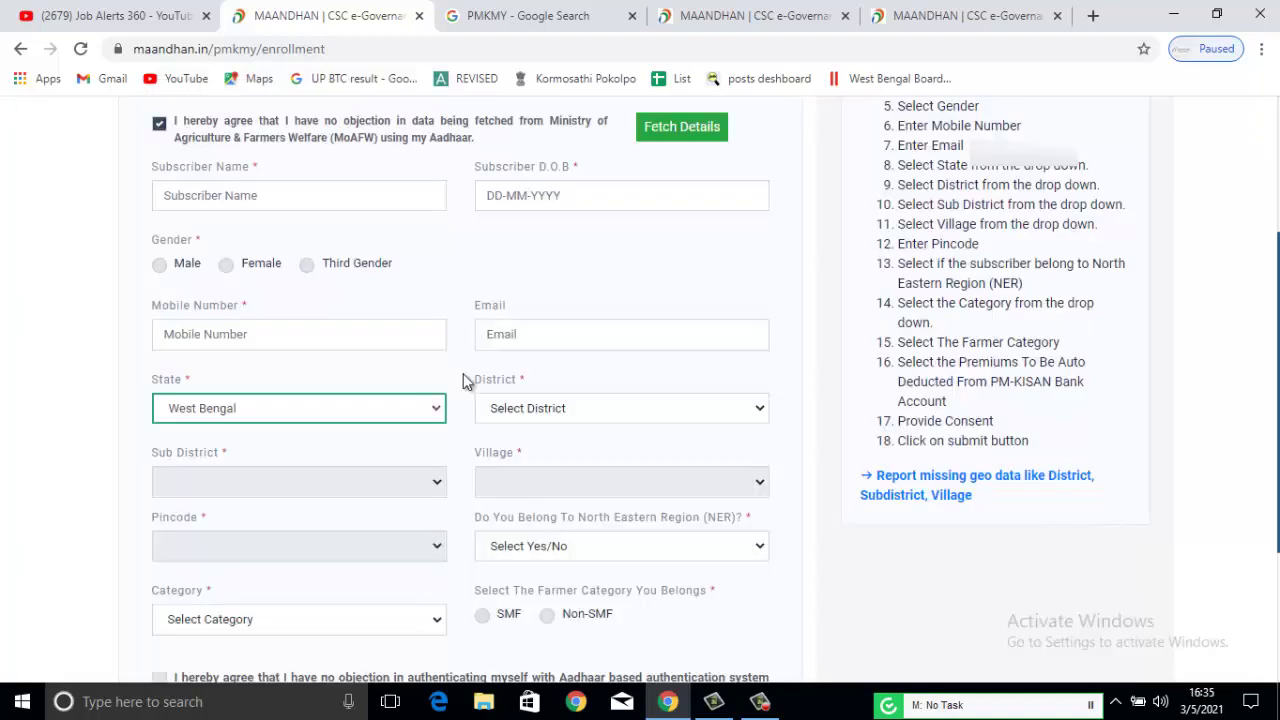
click(509, 408)
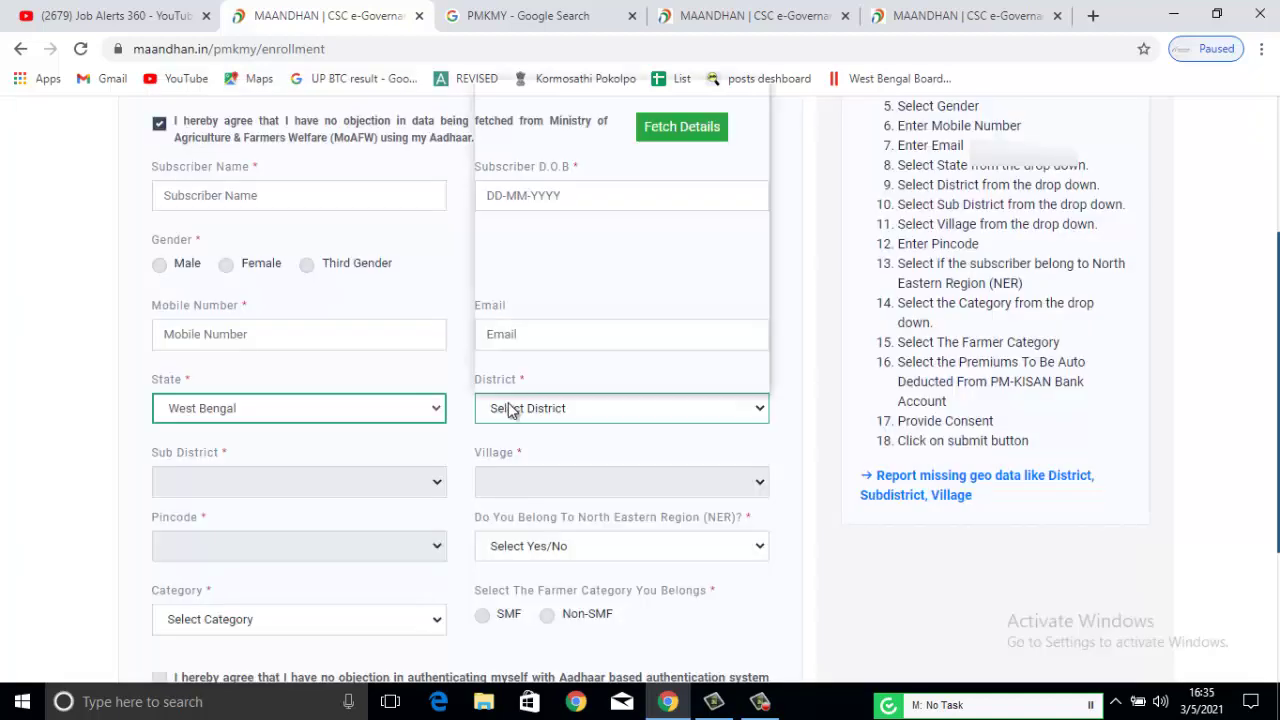
scroll(530, 255, up, 1)
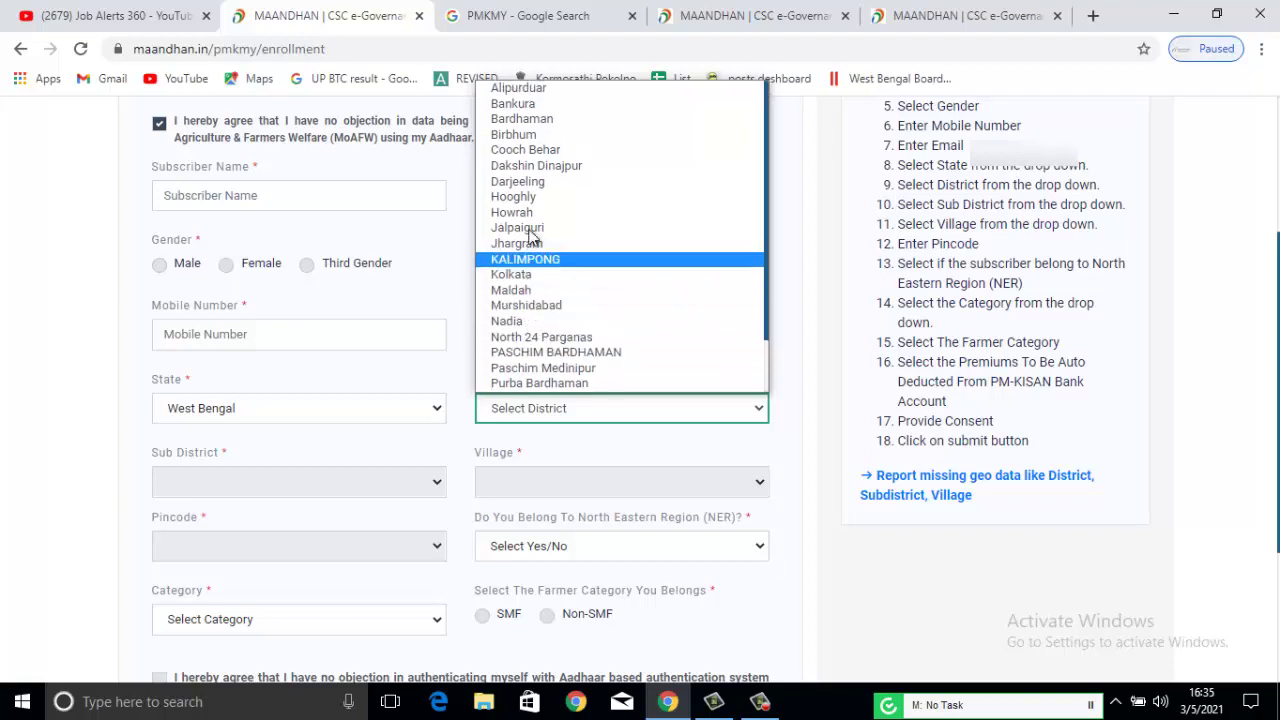
click(540, 229)
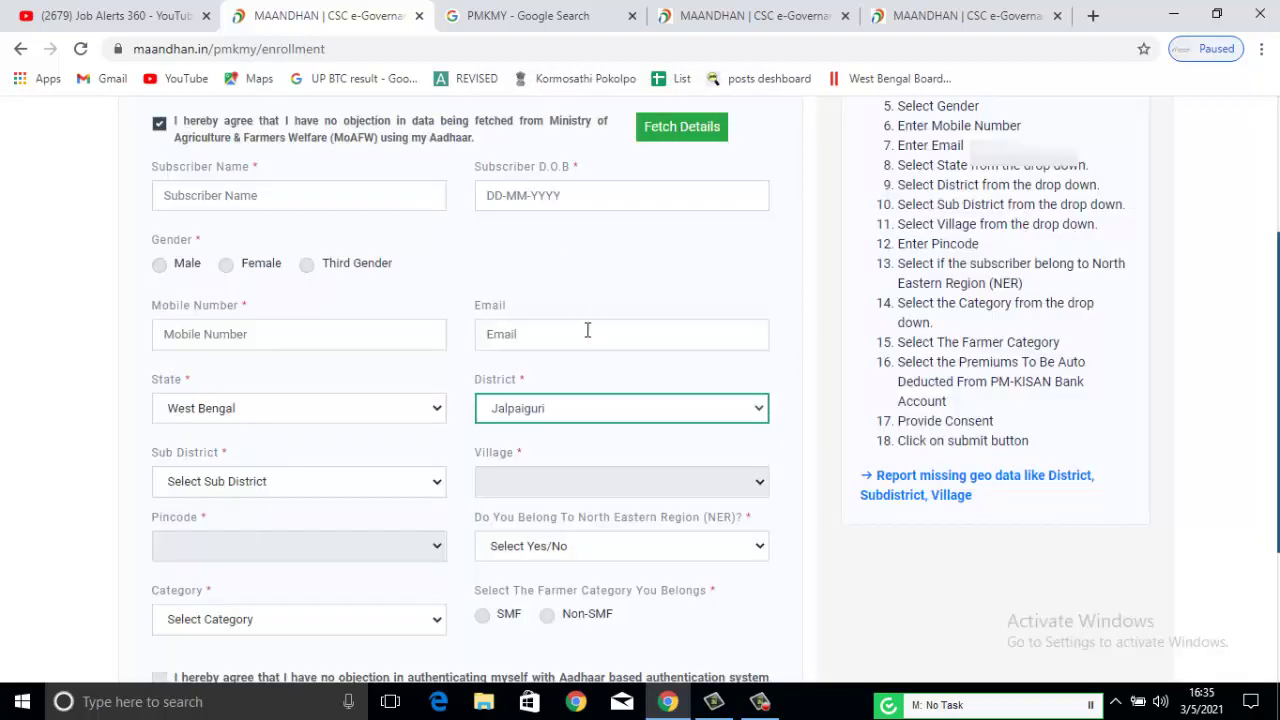
Agree to the Aadhaar-based authentication consent and declaration at the end of the enrollment form.
scroll(587, 330, down, 1)
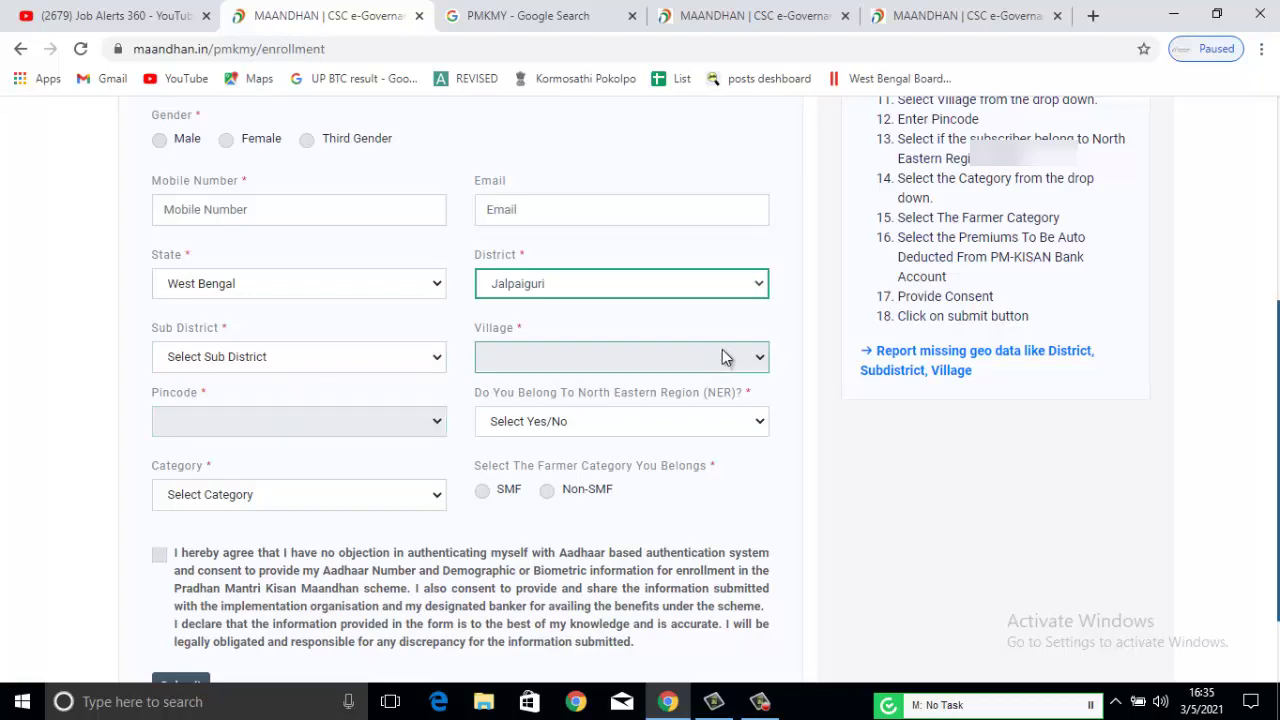
scroll(288, 492, down, 1)
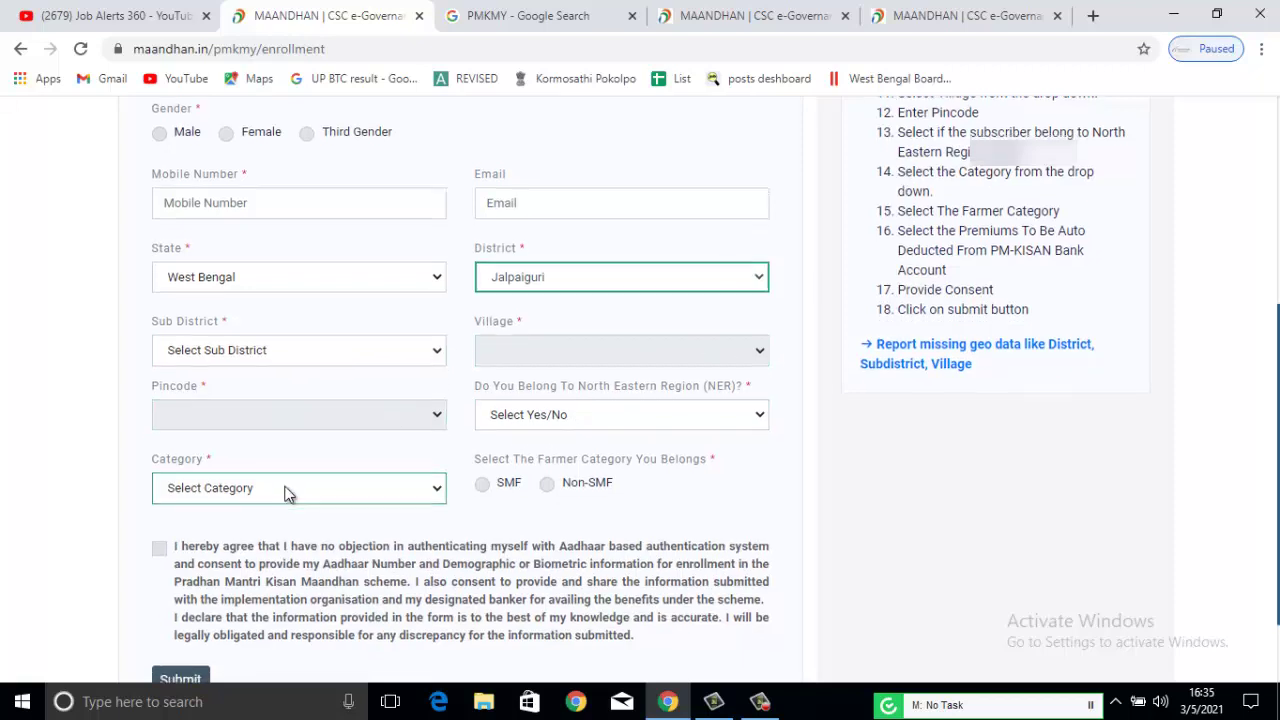
scroll(288, 492, down, 1)
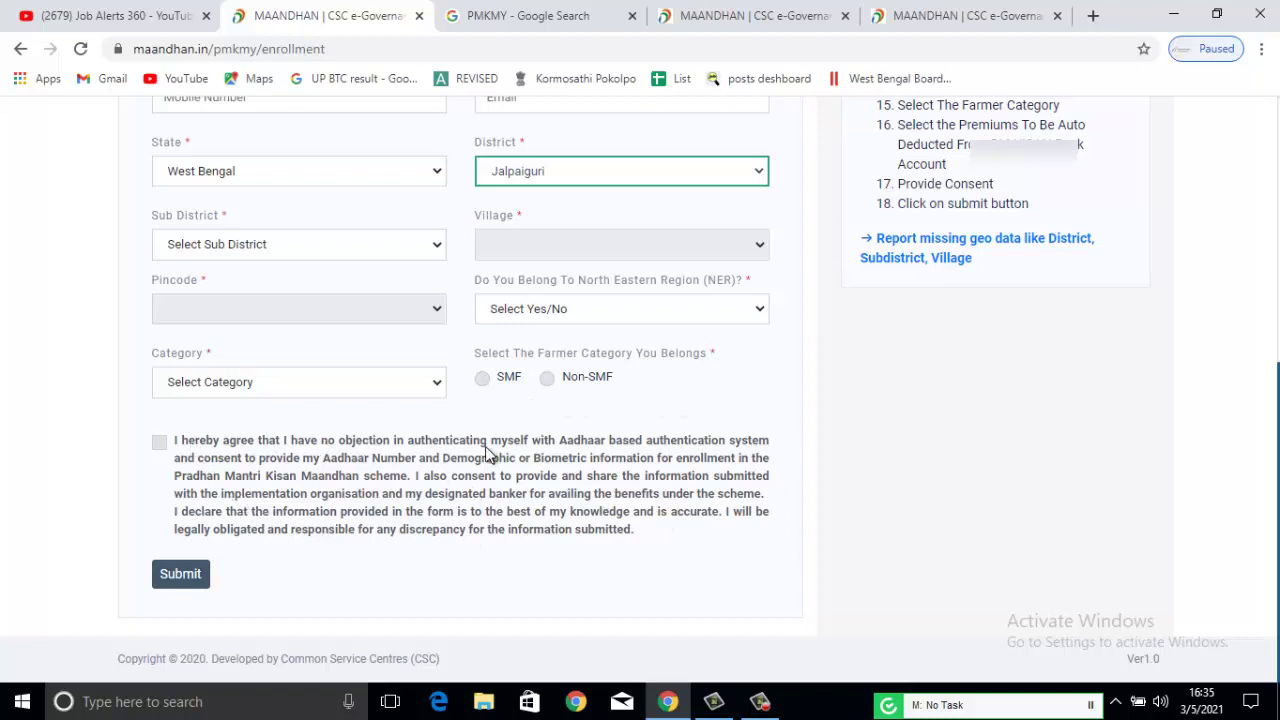
click(160, 442)
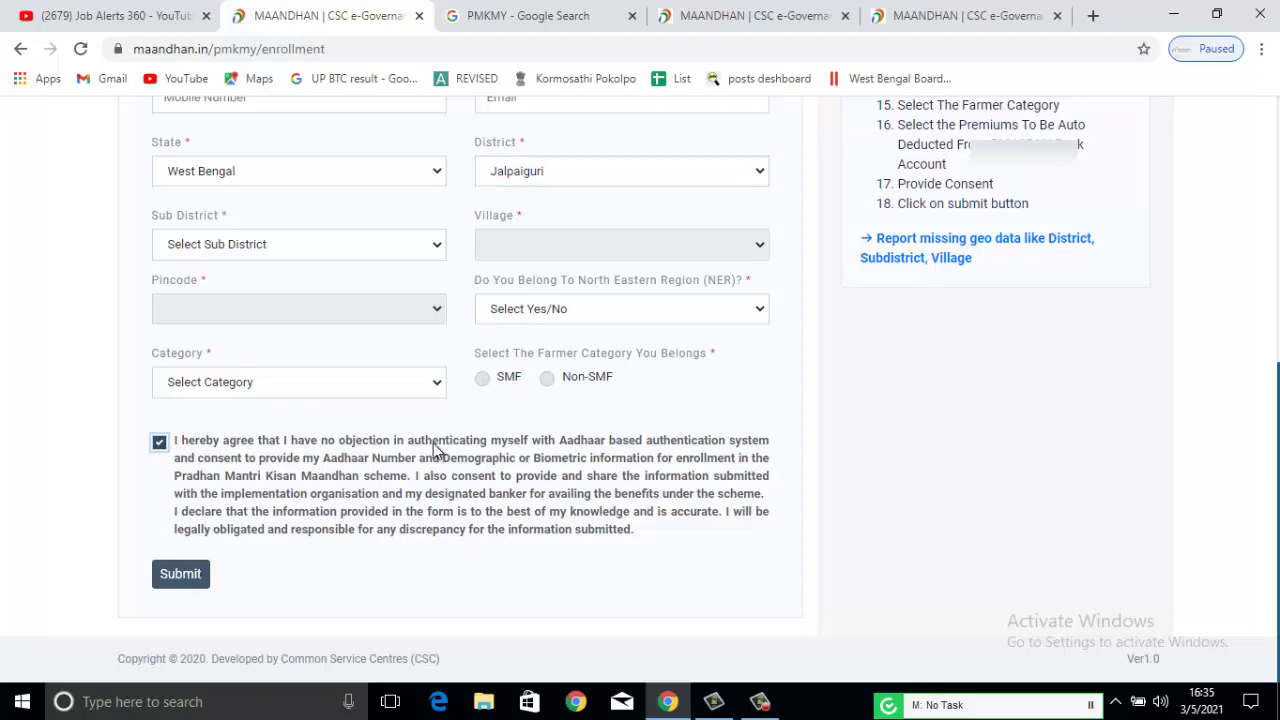
scroll(434, 451, up, 5)
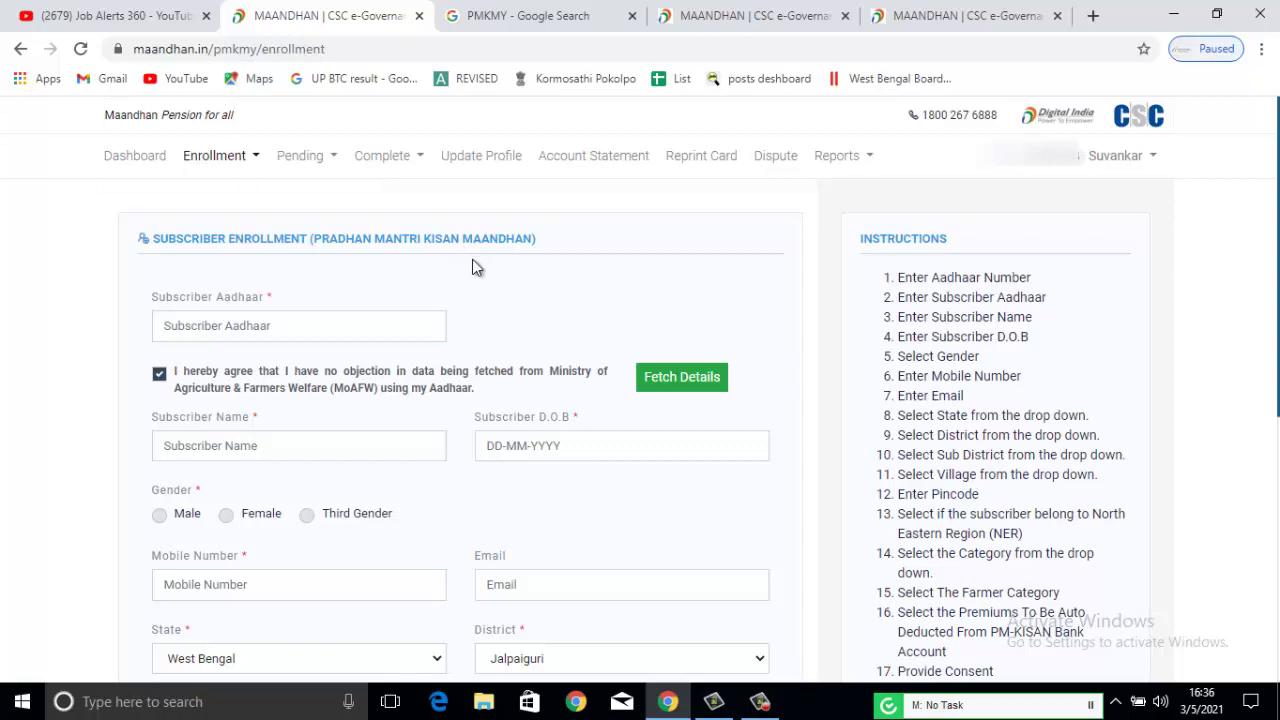
click(764, 702)
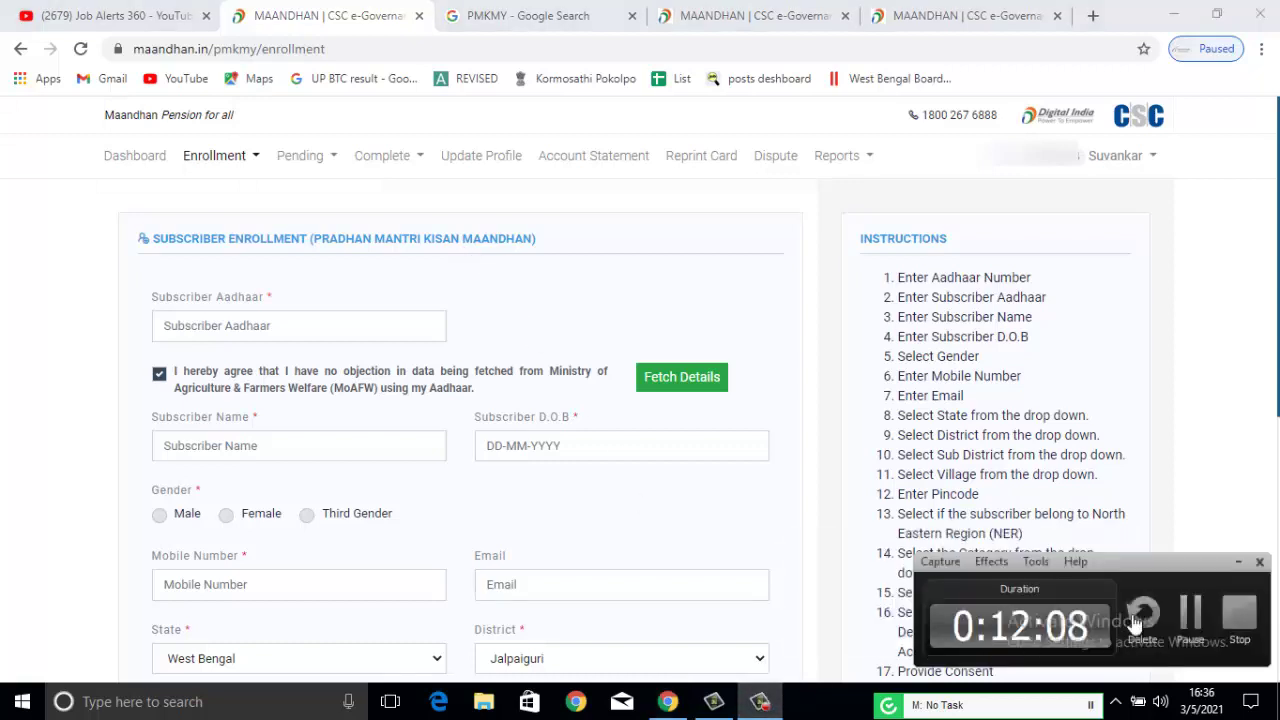